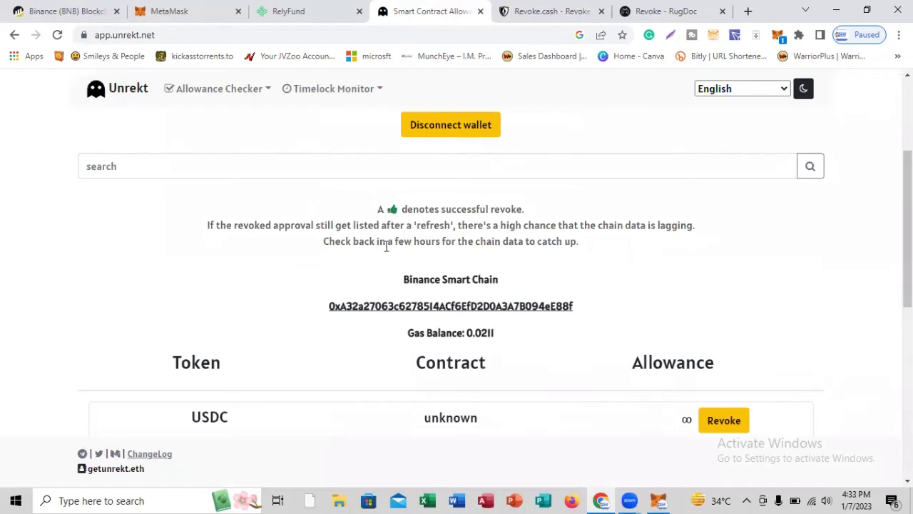
# Review the Unrekt allowance list and check the MetaMask wallet before returning.
pyautogui.scroll(-2, 387, 251)
pyautogui.scroll(-2, 387, 251)
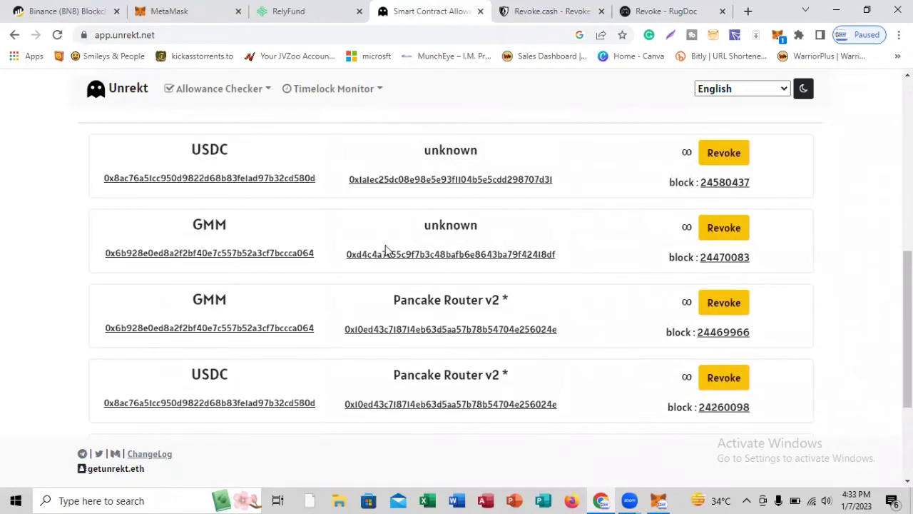
pyautogui.scroll(-3, 384, 250)
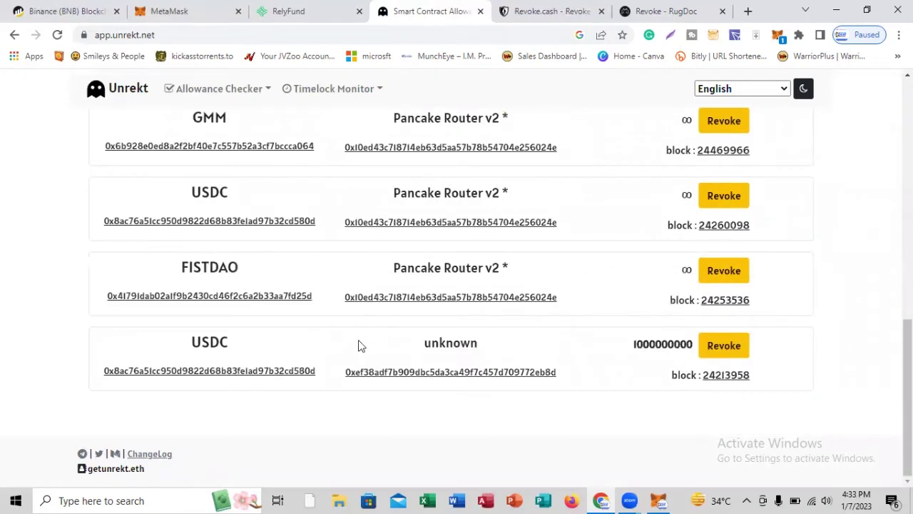
pyautogui.scroll(5, 361, 341)
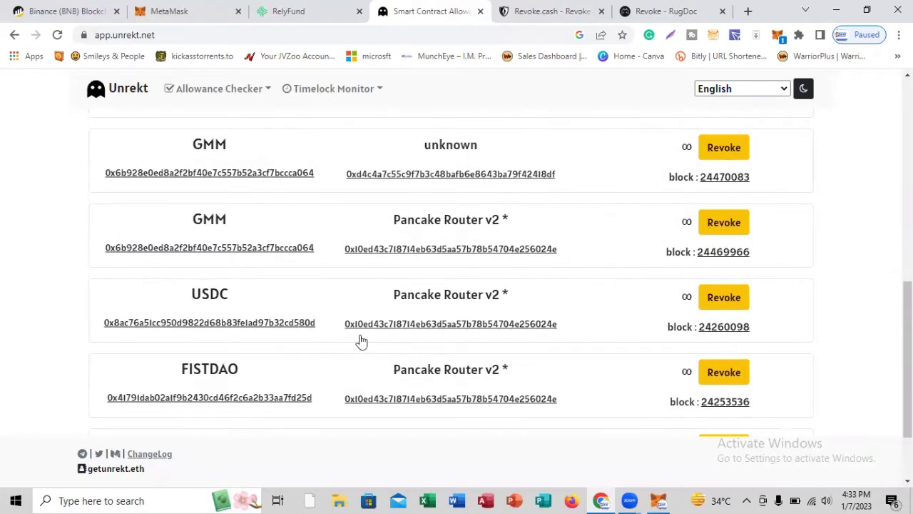
pyautogui.scroll(-2, 418, 279)
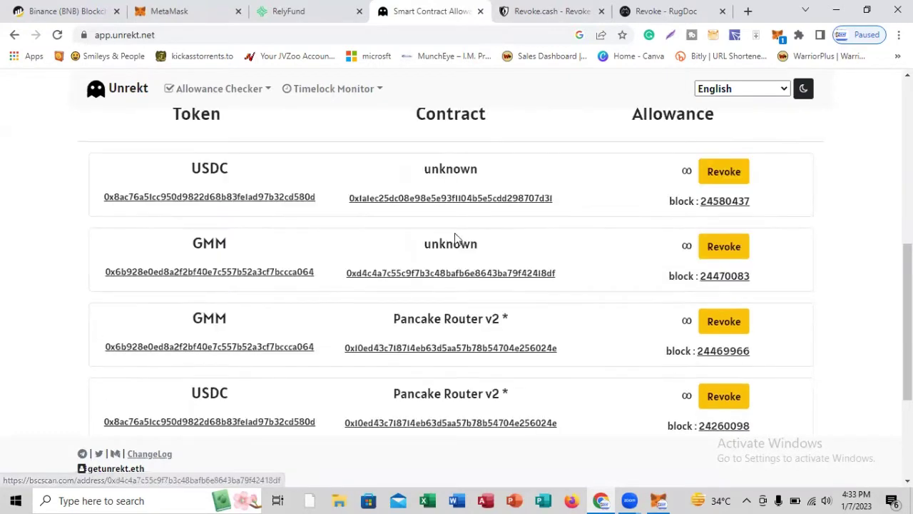
pyautogui.scroll(-1, 479, 230)
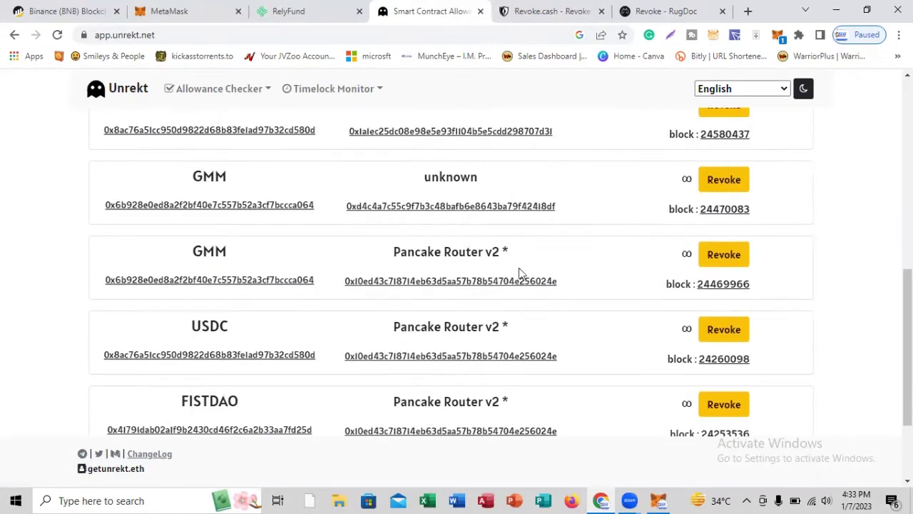
pyautogui.scroll(-2, 395, 327)
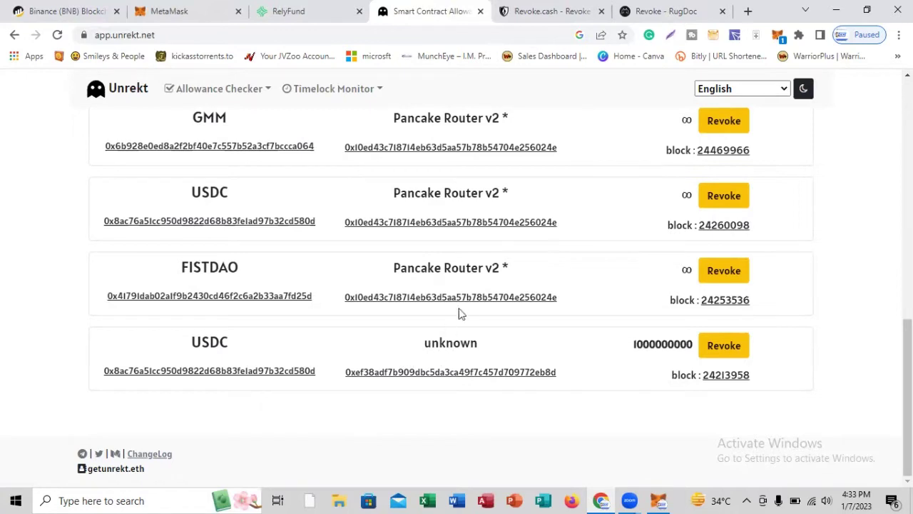
pyautogui.click(184, 12)
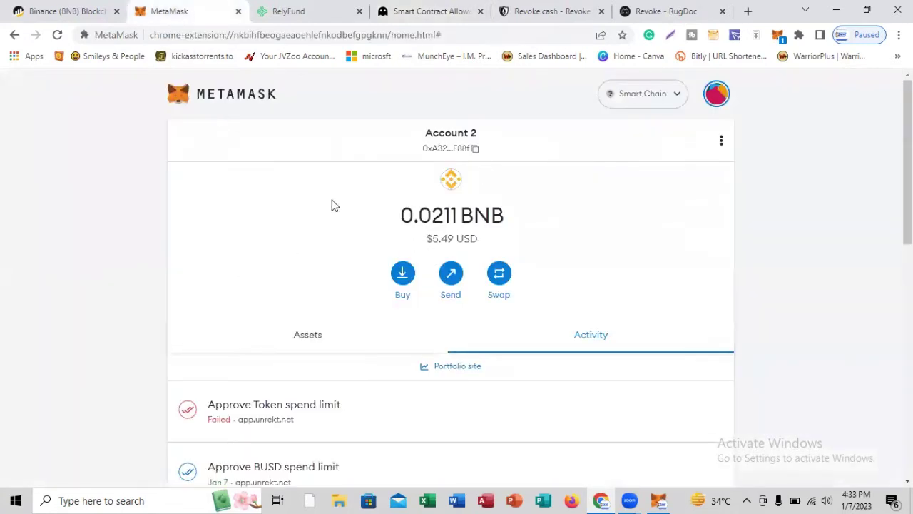
pyautogui.click(423, 13)
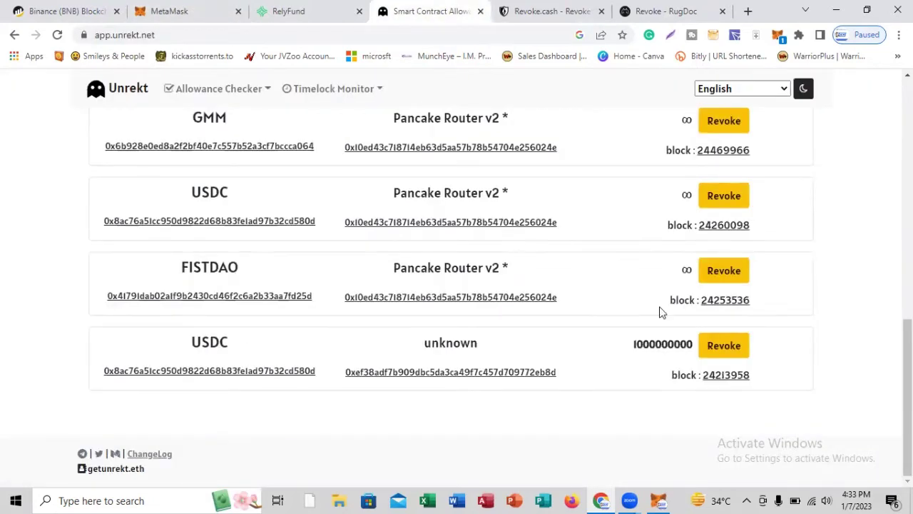
# Scroll back up the Unrekt list, then check the wallet and return to BscScan.
pyautogui.scroll(2, 642, 292)
pyautogui.scroll(2, 460, 266)
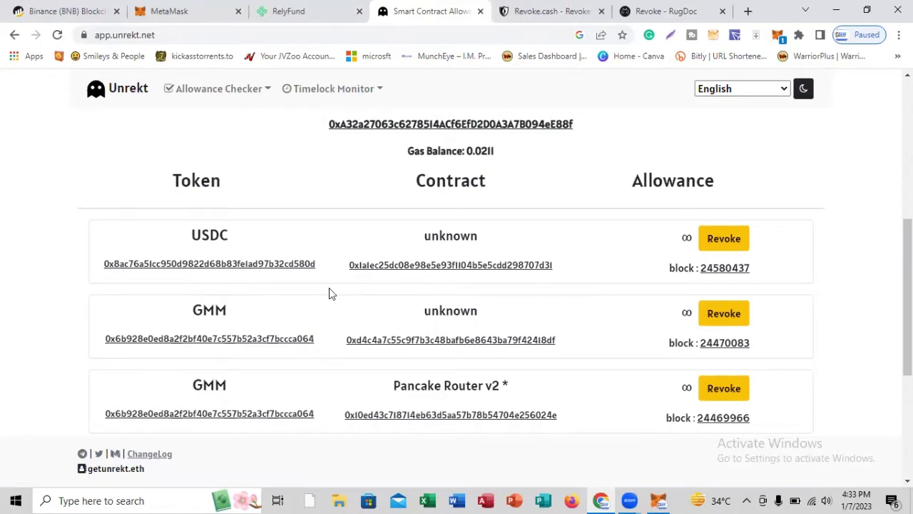
pyautogui.scroll(2, 329, 288)
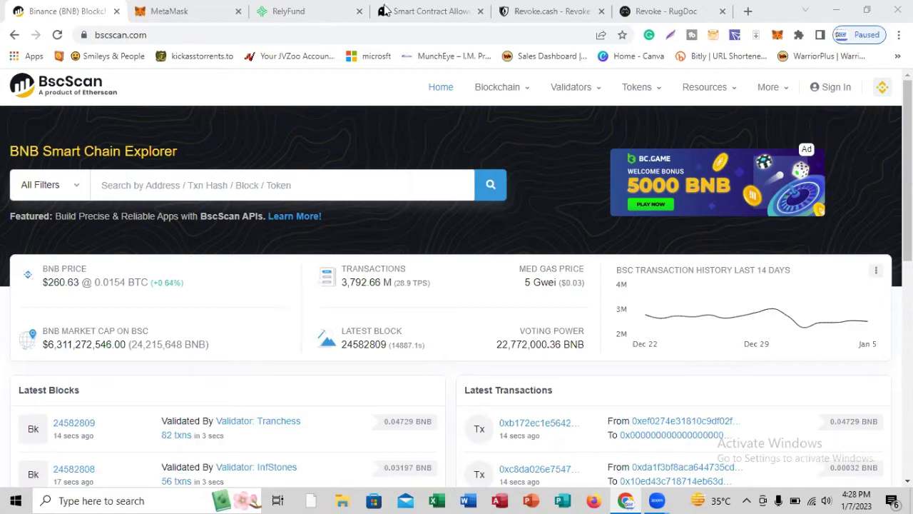
pyautogui.click(179, 14)
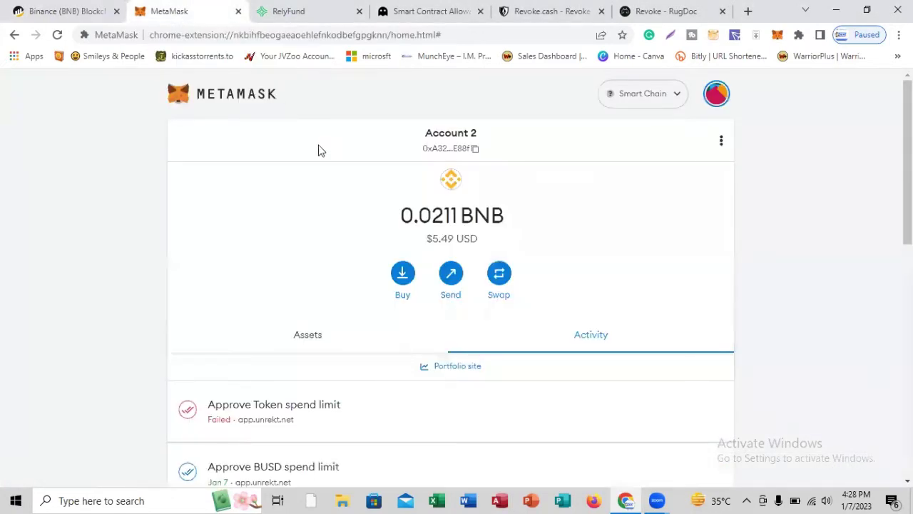
pyautogui.click(50, 13)
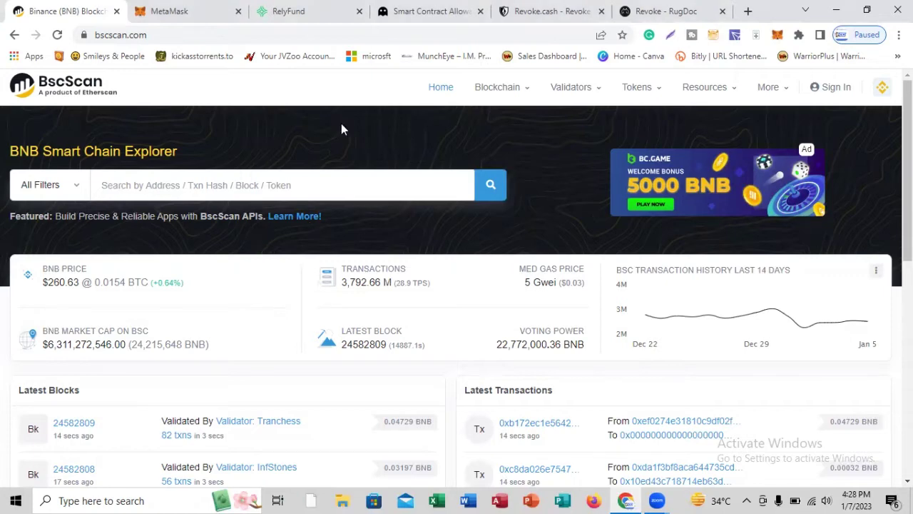
# Review which sites are connected to the MetaMask account, then close that list.
pyautogui.click(162, 9)
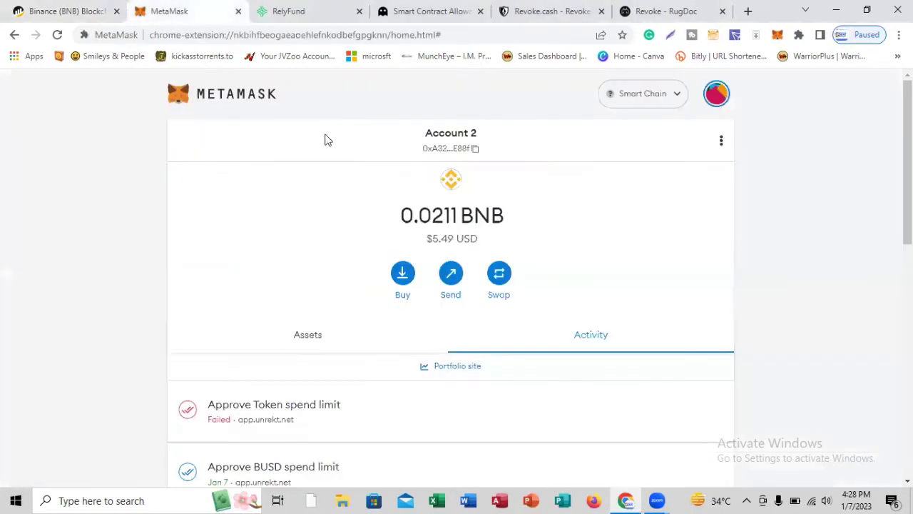
pyautogui.click(720, 142)
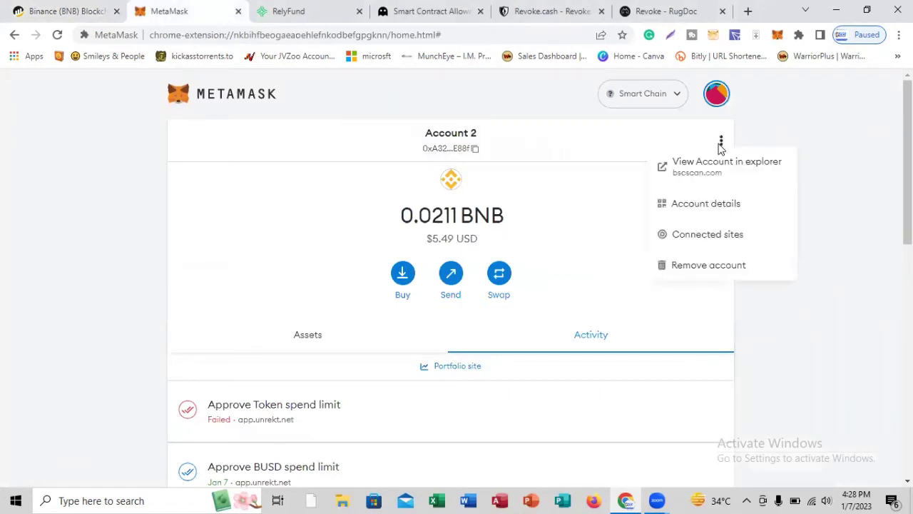
pyautogui.click(709, 245)
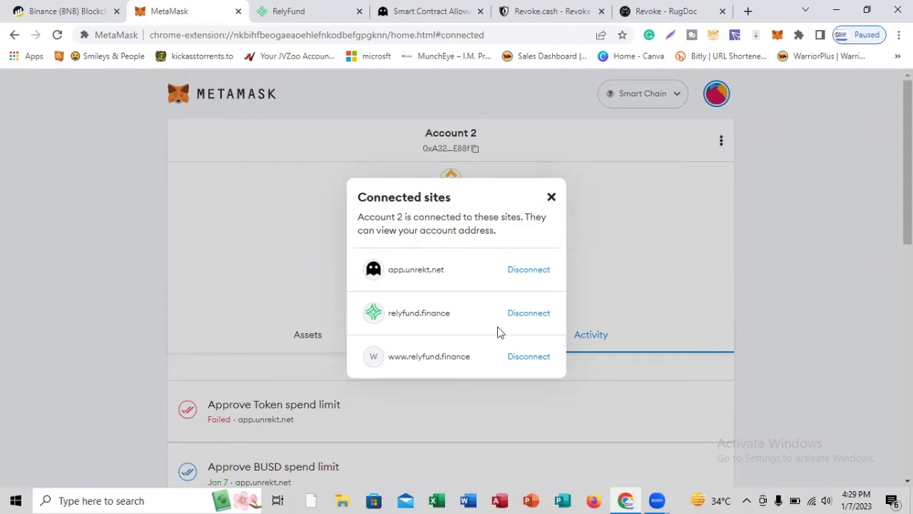
pyautogui.click(551, 198)
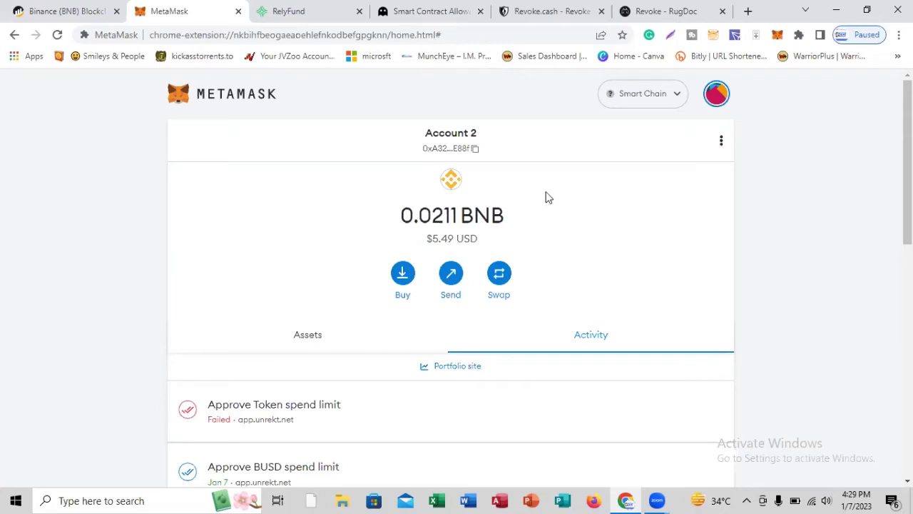
# Run Check Approval in RugDoc's TOOLS > Revoke Permissions, then bring up Revoke.cash.
pyautogui.click(664, 15)
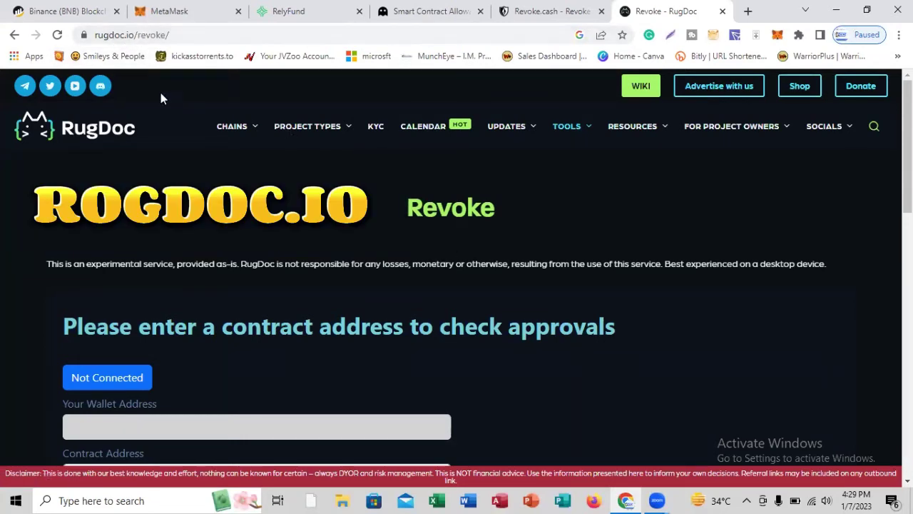
pyautogui.click(588, 134)
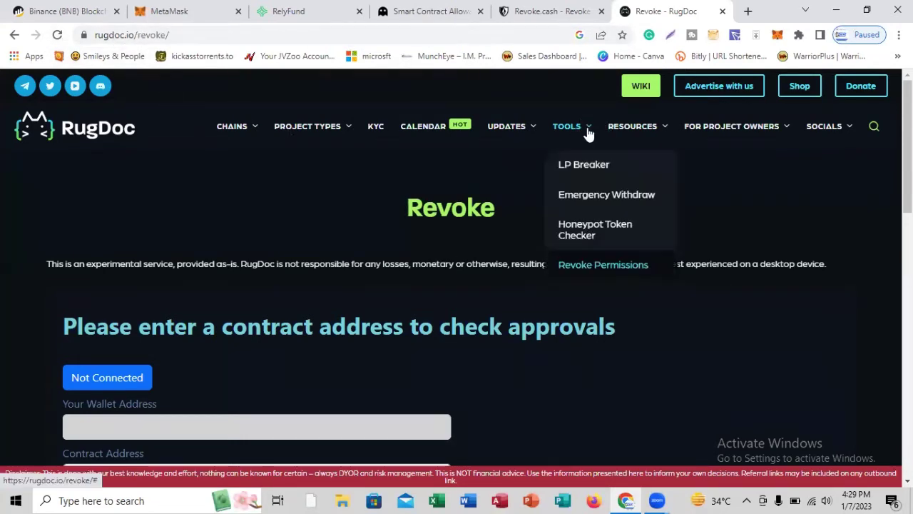
pyautogui.click(606, 275)
pyautogui.scroll(-2, 310, 325)
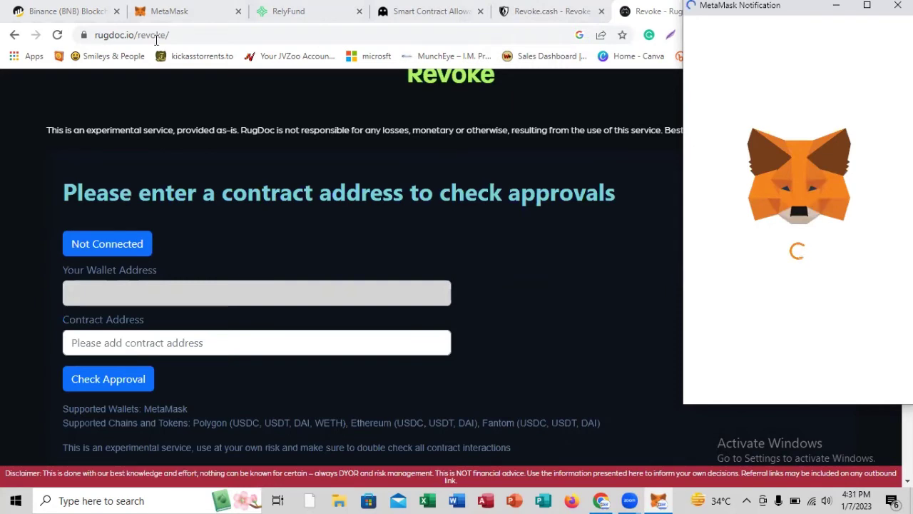
pyautogui.click(108, 387)
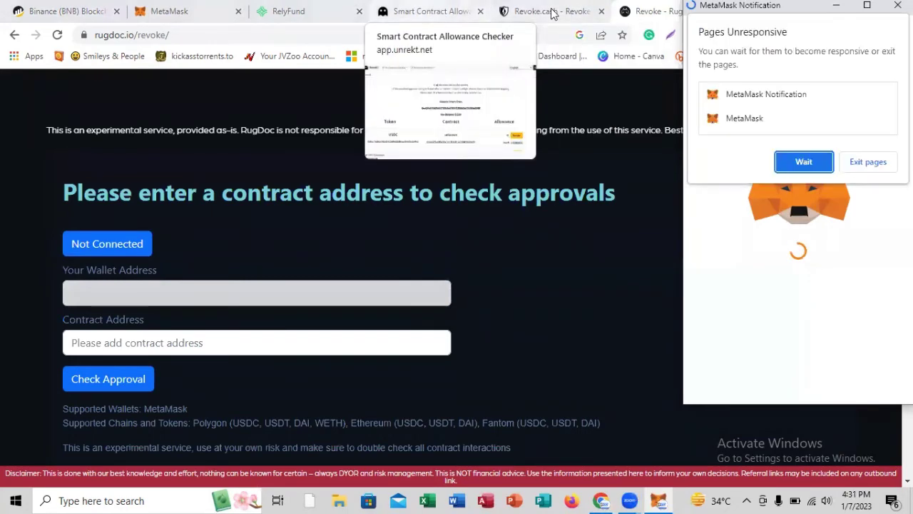
pyautogui.click(551, 16)
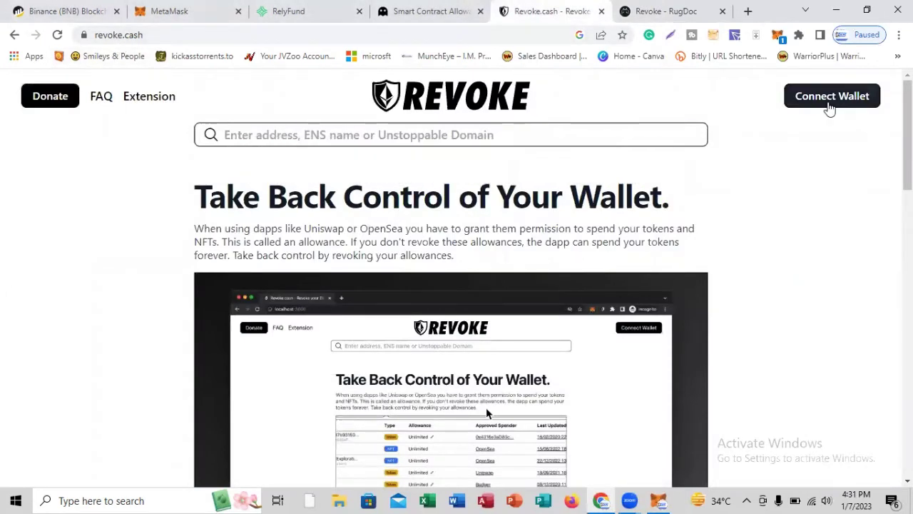
# Preview Revoke.cash's Connect Wallet choices without connecting, then return to Unrekt's allowance checker.
pyautogui.click(830, 107)
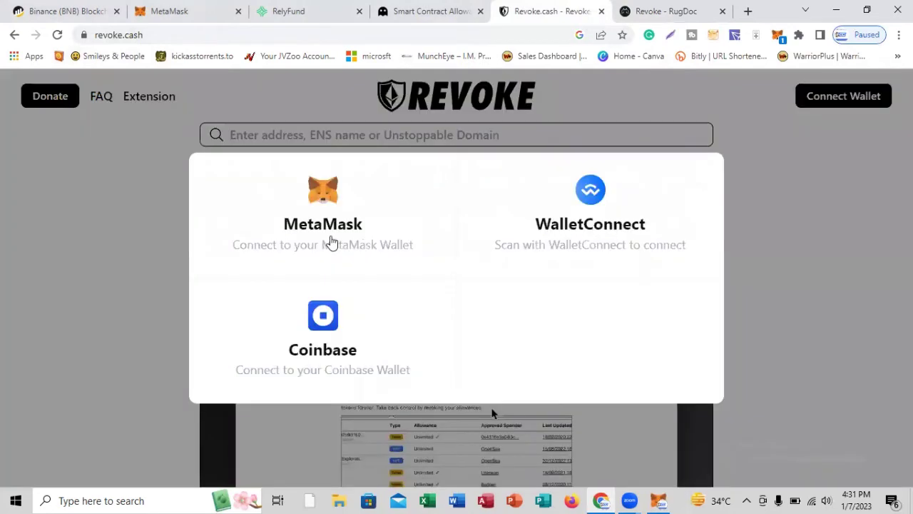
pyautogui.click(260, 113)
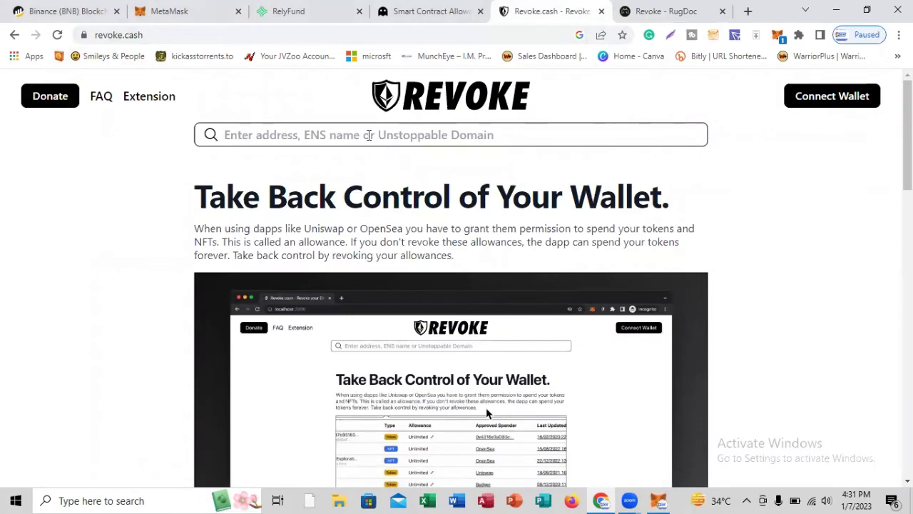
pyautogui.scroll(-3, 386, 216)
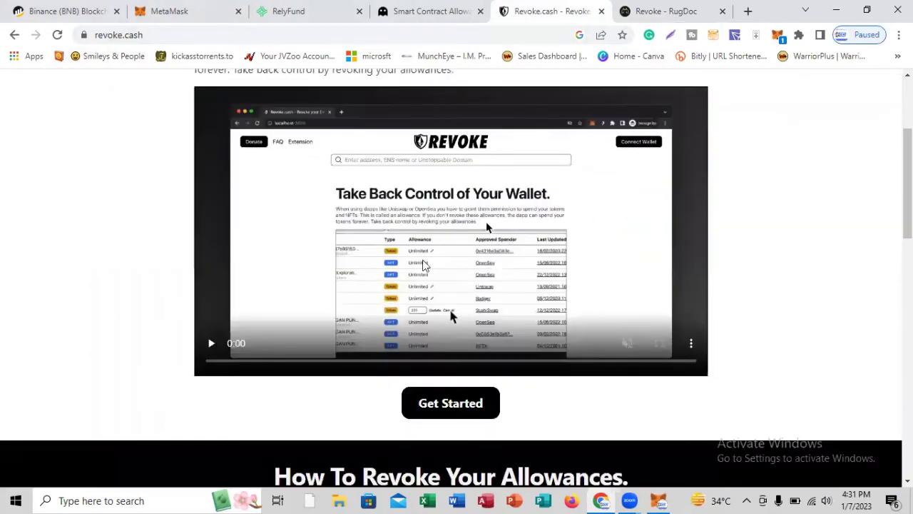
pyautogui.scroll(3, 425, 264)
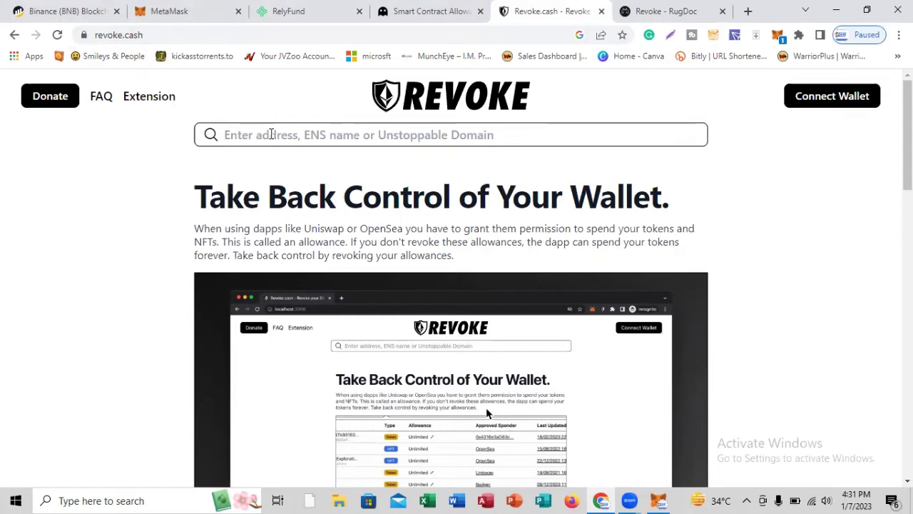
pyautogui.click(406, 16)
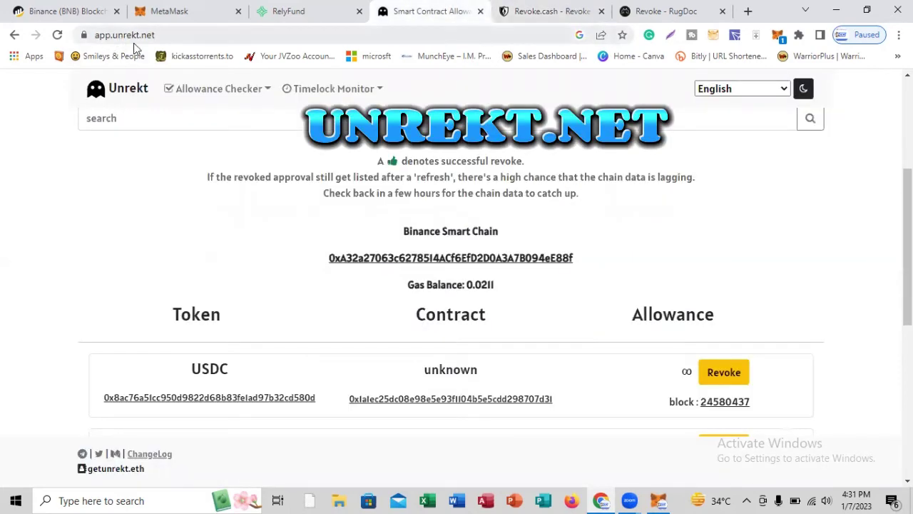
# Disconnect the wallet from Unrekt's checker and reconnect it using the MetaMask tile.
pyautogui.scroll(-1, 271, 98)
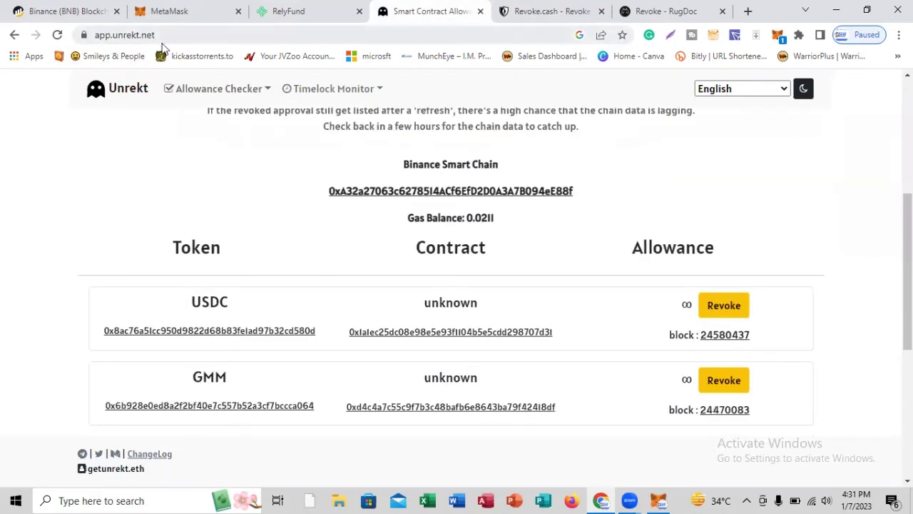
pyautogui.scroll(2, 404, 222)
pyautogui.scroll(3, 404, 222)
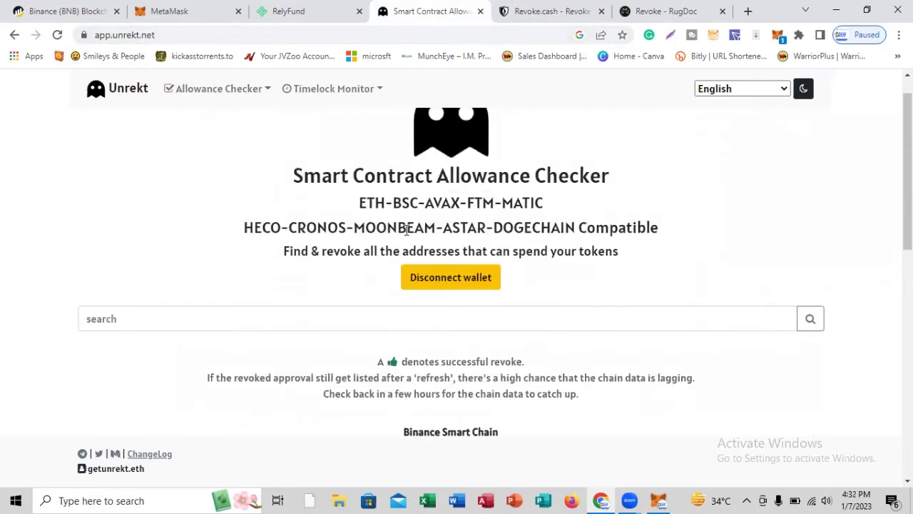
pyautogui.click(429, 279)
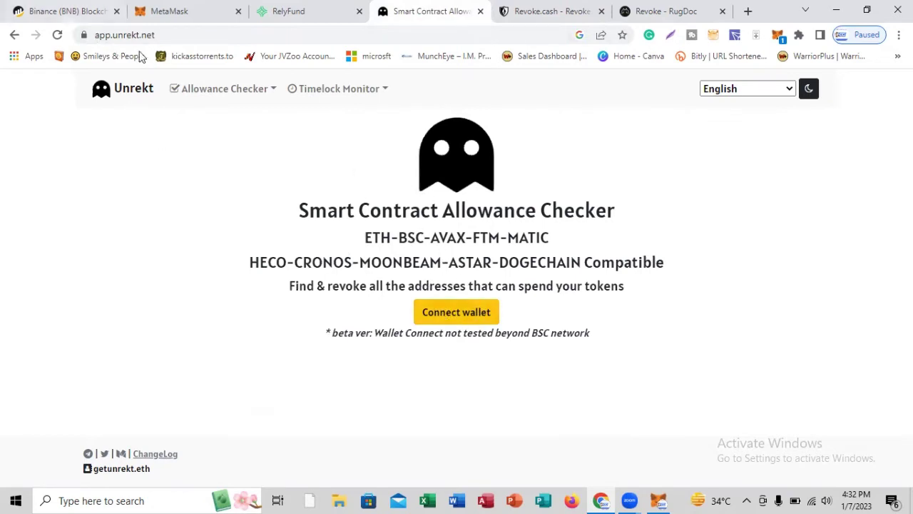
pyautogui.click(459, 315)
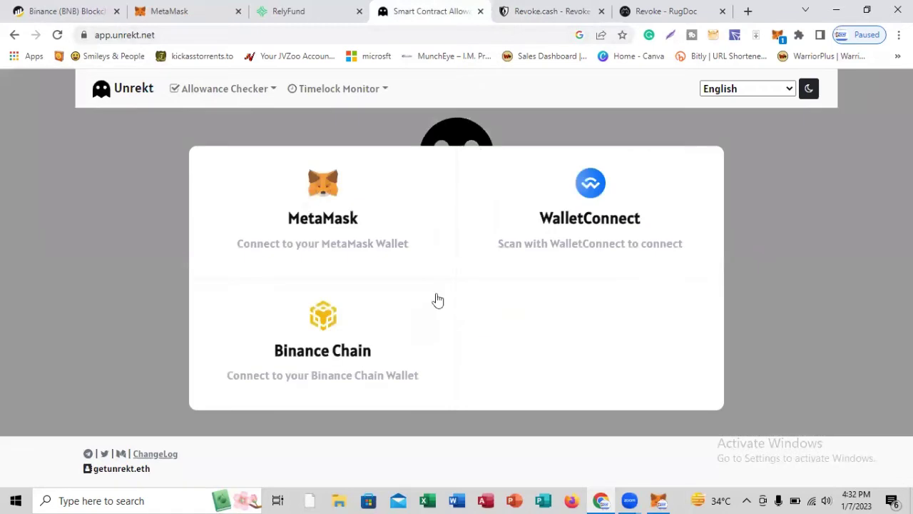
pyautogui.click(328, 224)
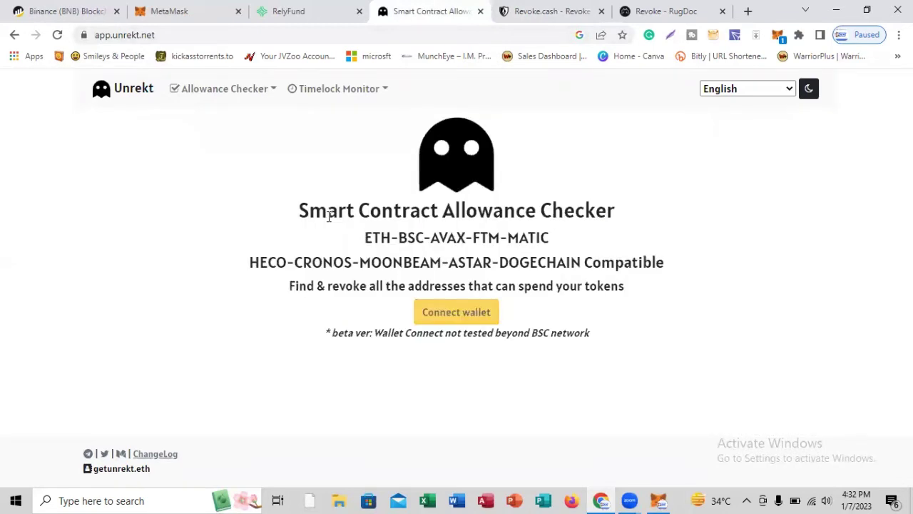
pyautogui.scroll(-1, 475, 235)
pyautogui.scroll(-1, 476, 239)
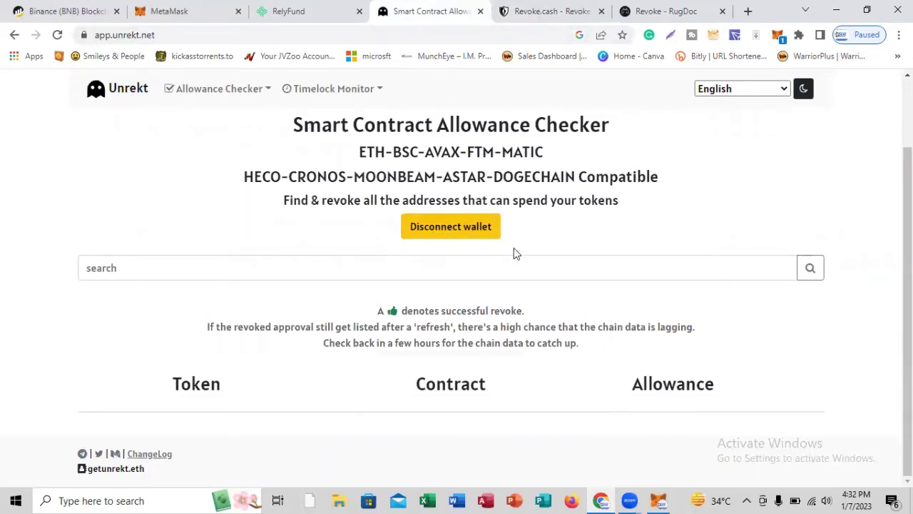
pyautogui.scroll(-2, 514, 253)
pyautogui.scroll(-3, 385, 248)
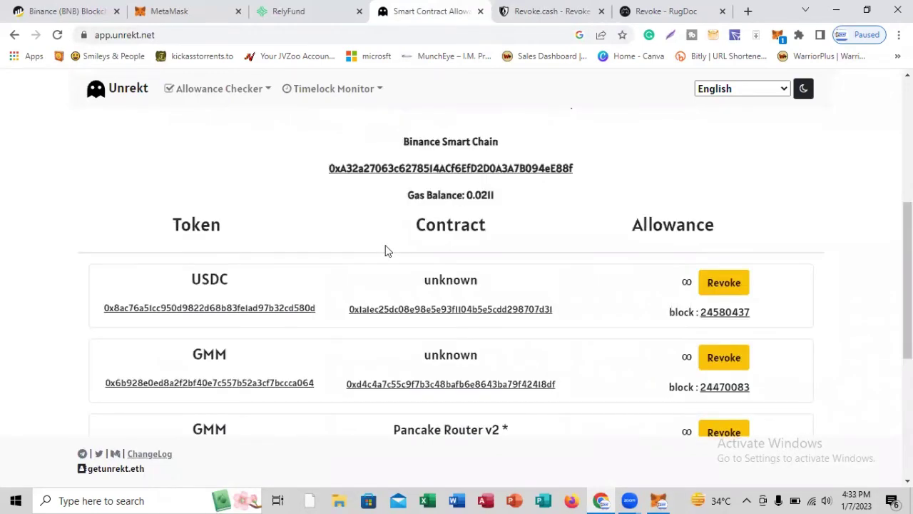
pyautogui.scroll(-3, 386, 249)
pyautogui.scroll(-4, 386, 250)
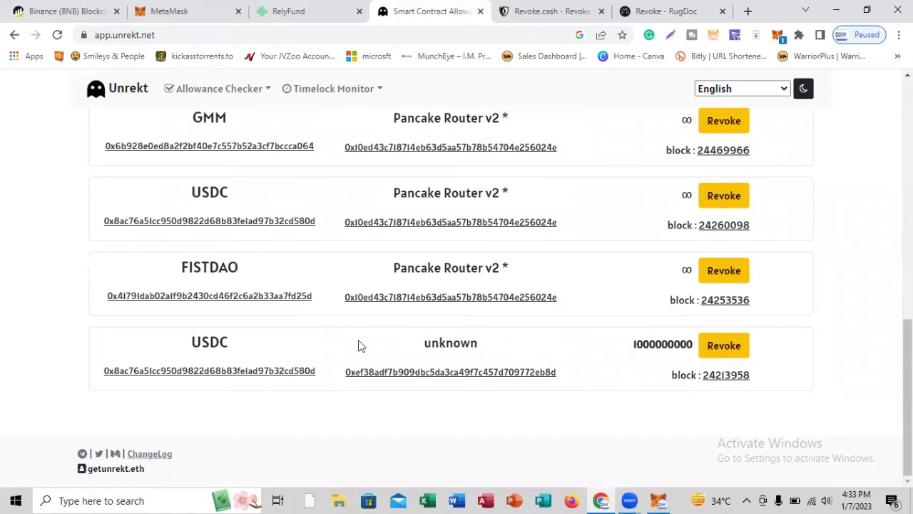
pyautogui.scroll(2, 359, 341)
pyautogui.scroll(5, 362, 338)
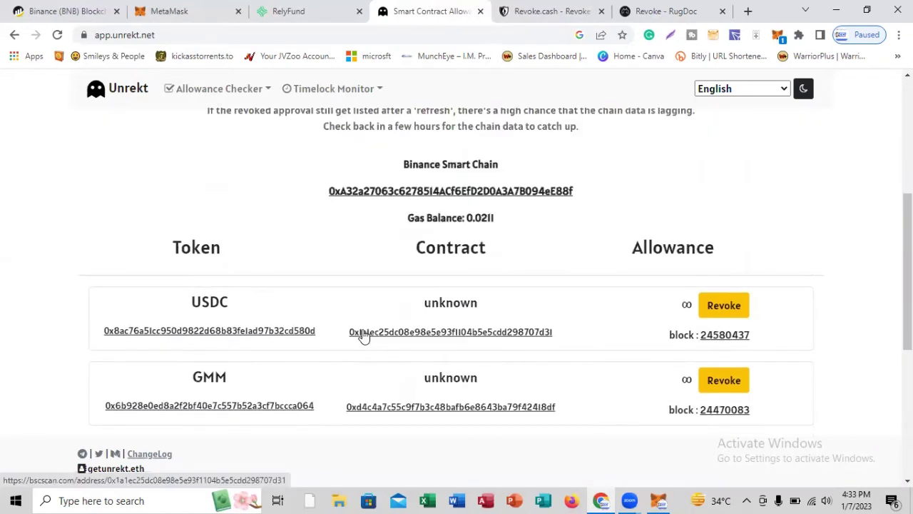
pyautogui.scroll(-3, 428, 271)
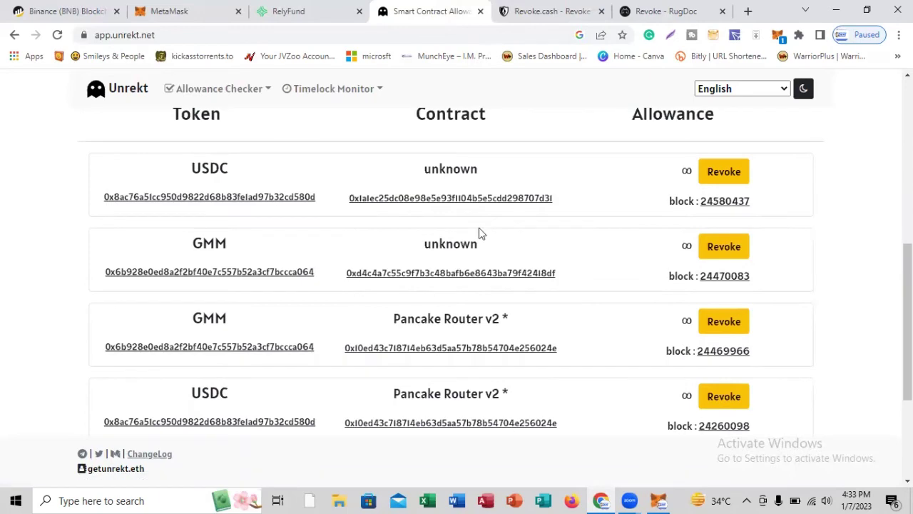
pyautogui.scroll(-1, 499, 250)
pyautogui.scroll(-2, 400, 328)
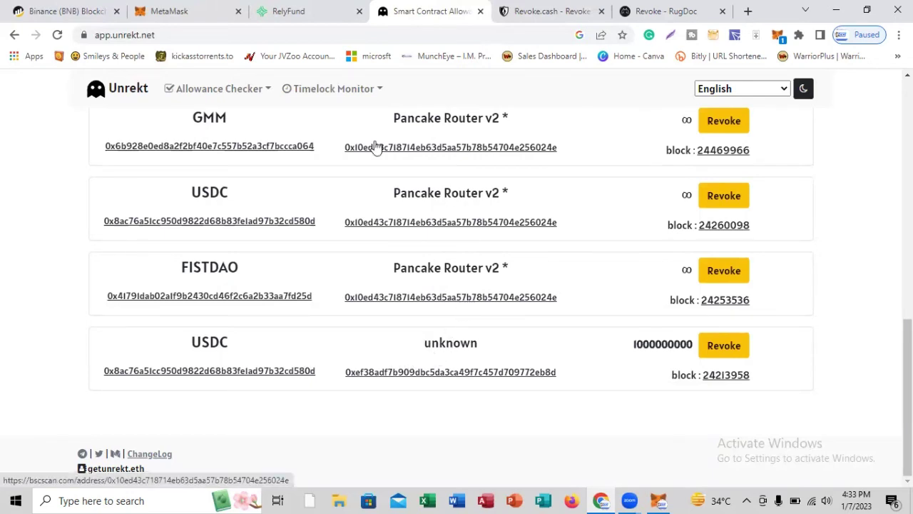
pyautogui.click(207, 11)
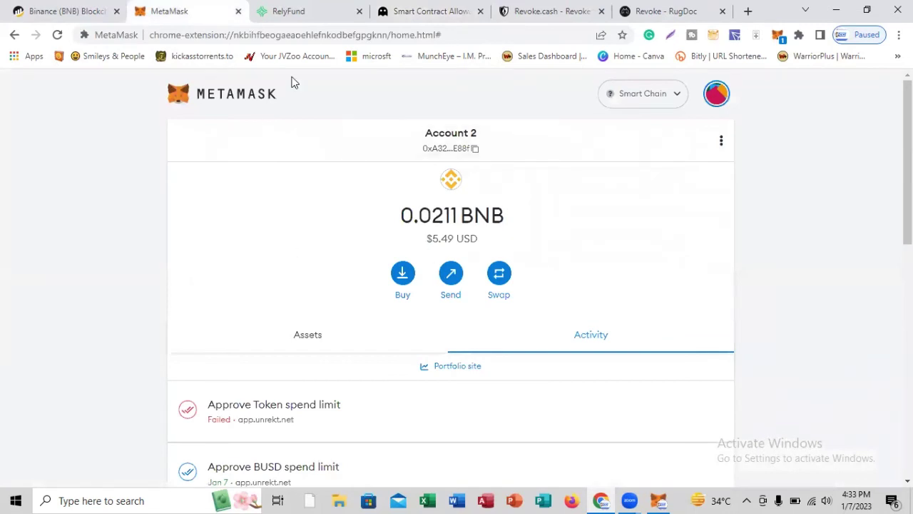
pyautogui.click(422, 11)
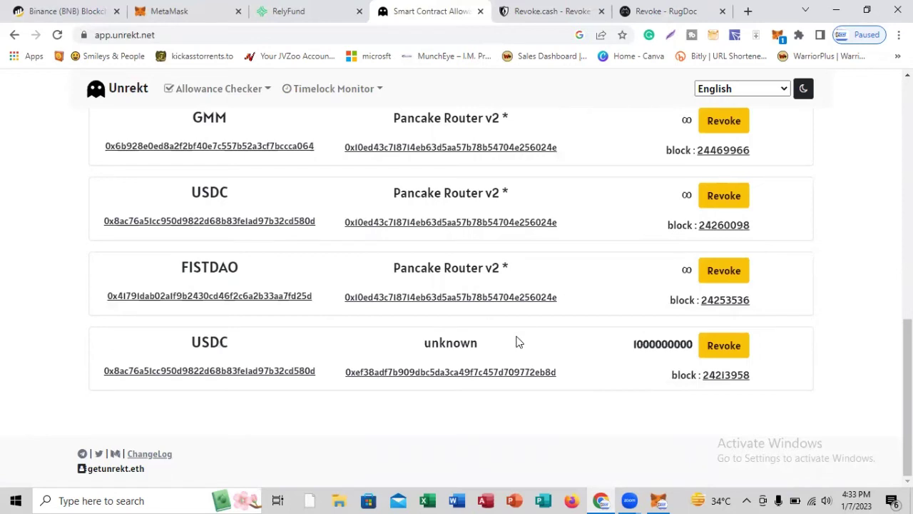
pyautogui.scroll(2, 642, 286)
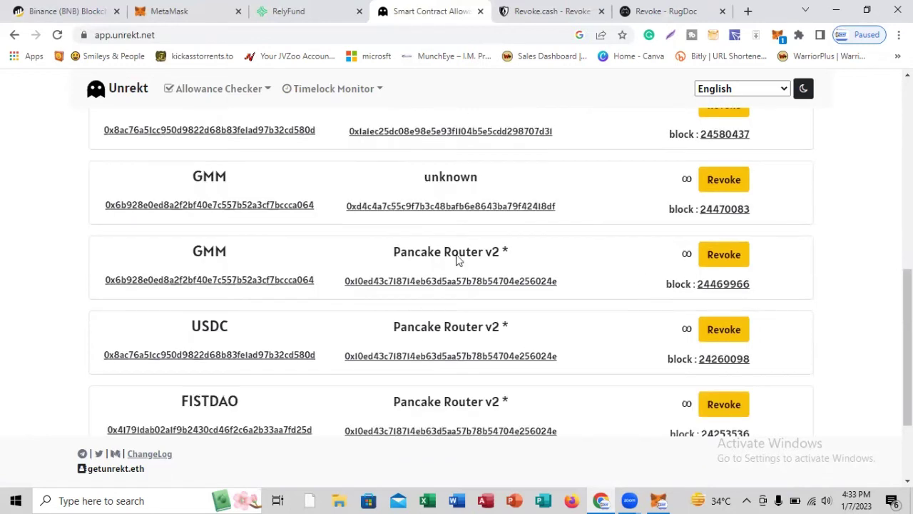
pyautogui.scroll(2, 460, 264)
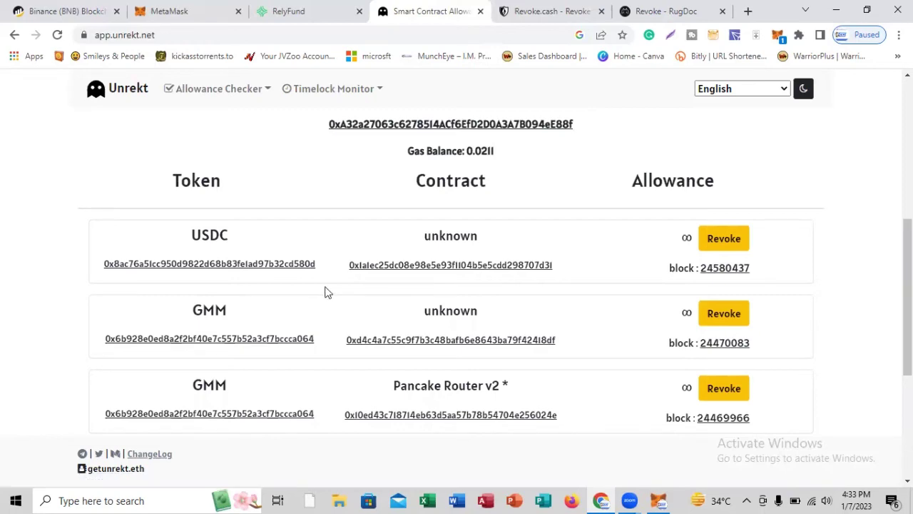
pyautogui.scroll(1, 329, 287)
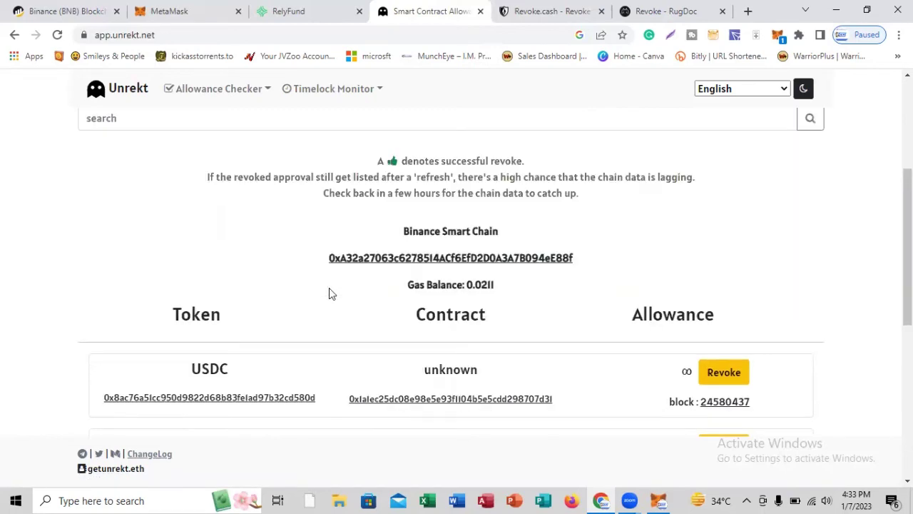
pyautogui.scroll(-4, 333, 296)
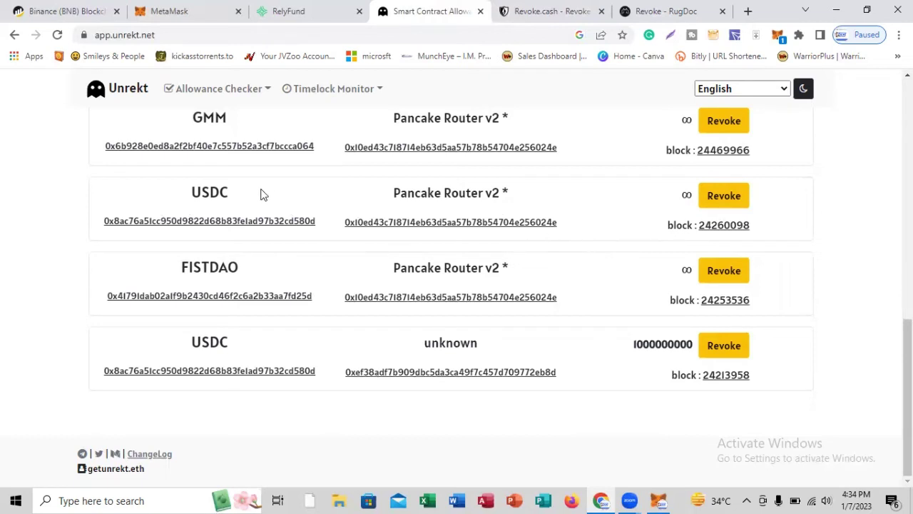
# Revoke the unlimited USDC allowance for Pancake Router v2 and confirm it in MetaMask.
pyautogui.click(721, 197)
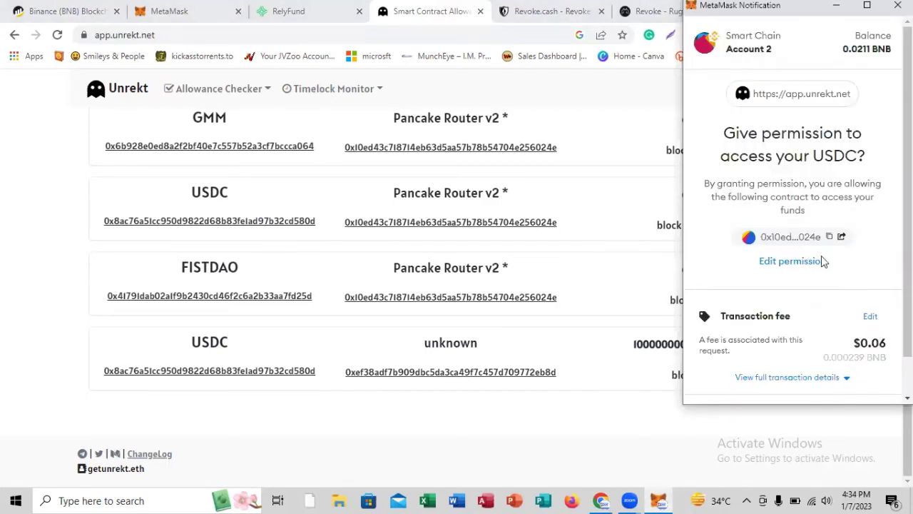
pyautogui.scroll(-1, 827, 271)
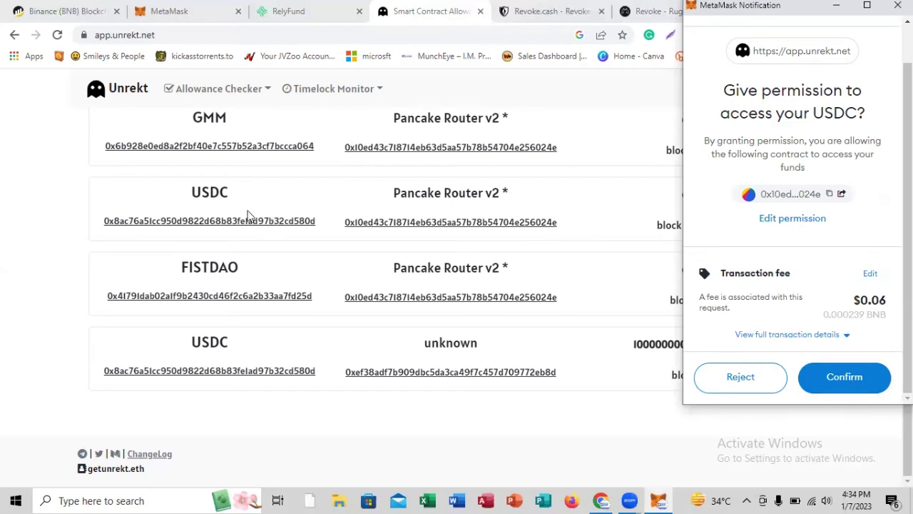
pyautogui.click(841, 385)
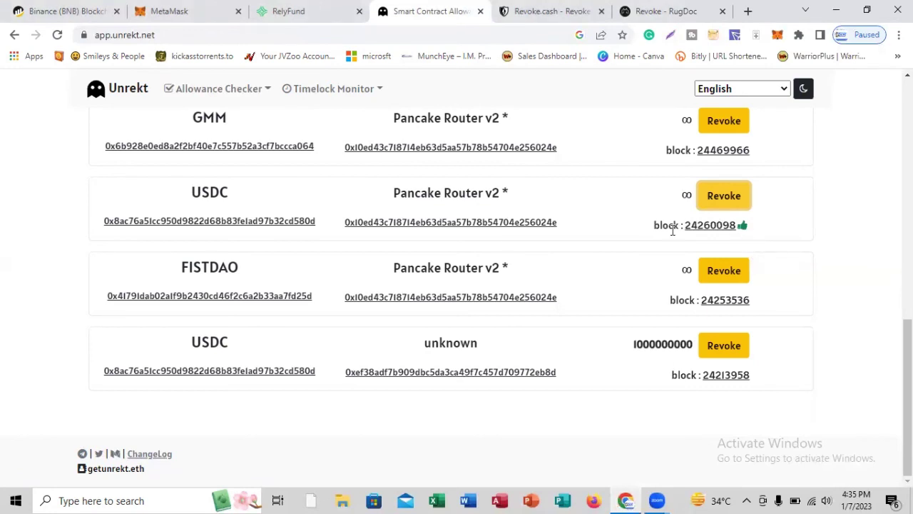
# Reload Unrekt and check that the USDC / Pancake Router v2 row is gone.
pyautogui.click(58, 35)
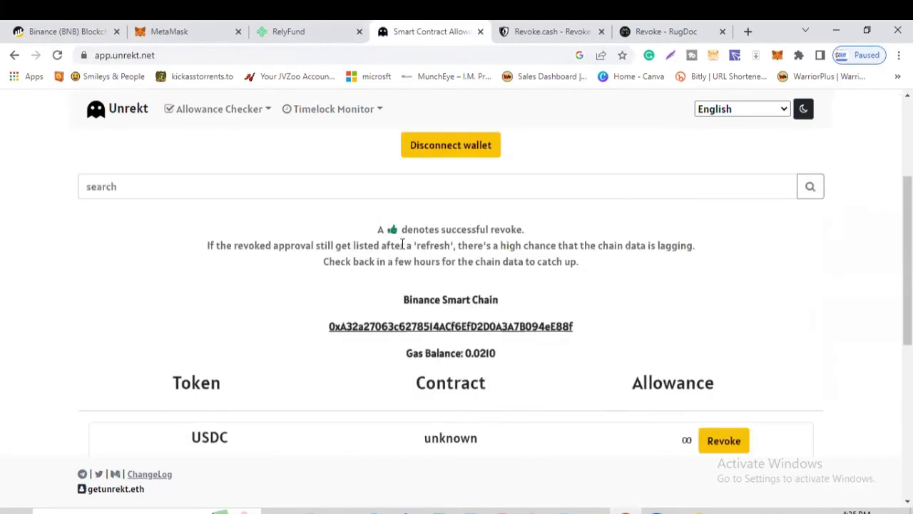
pyautogui.scroll(-5, 403, 244)
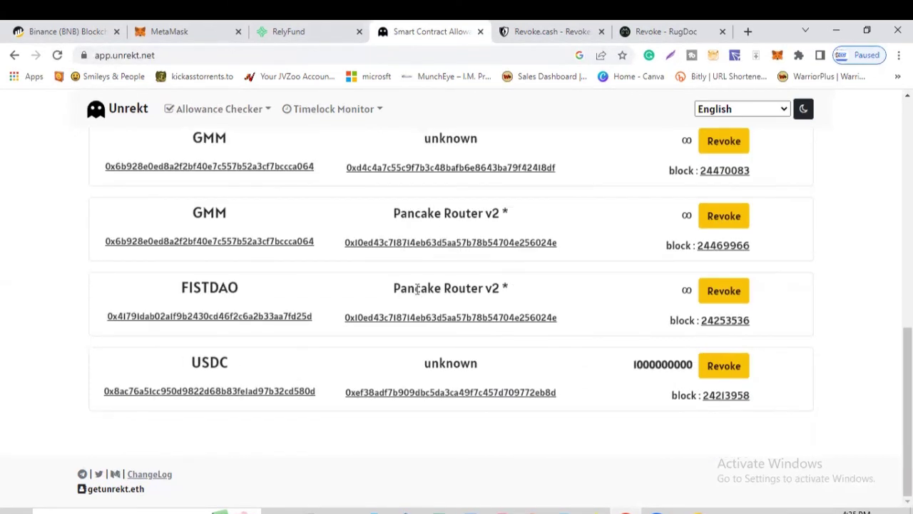
pyautogui.scroll(2, 388, 303)
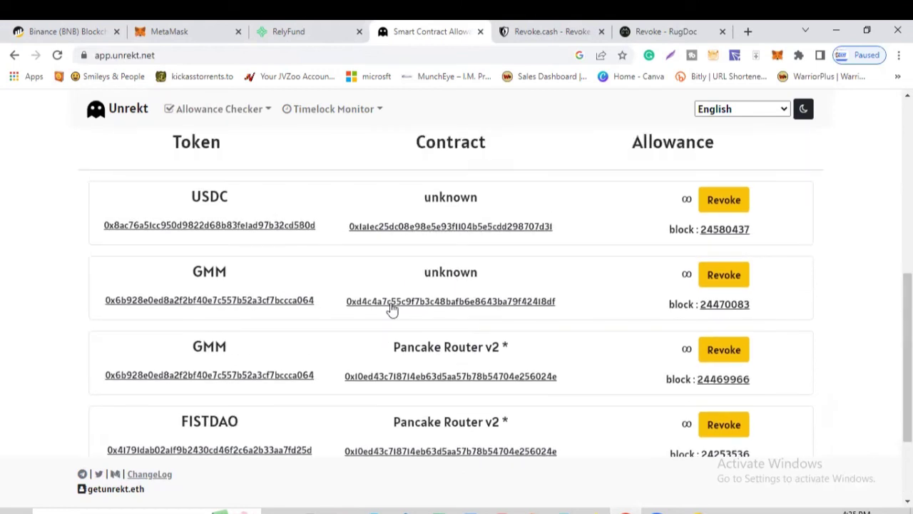
pyautogui.scroll(-1, 371, 310)
pyautogui.scroll(-1, 344, 309)
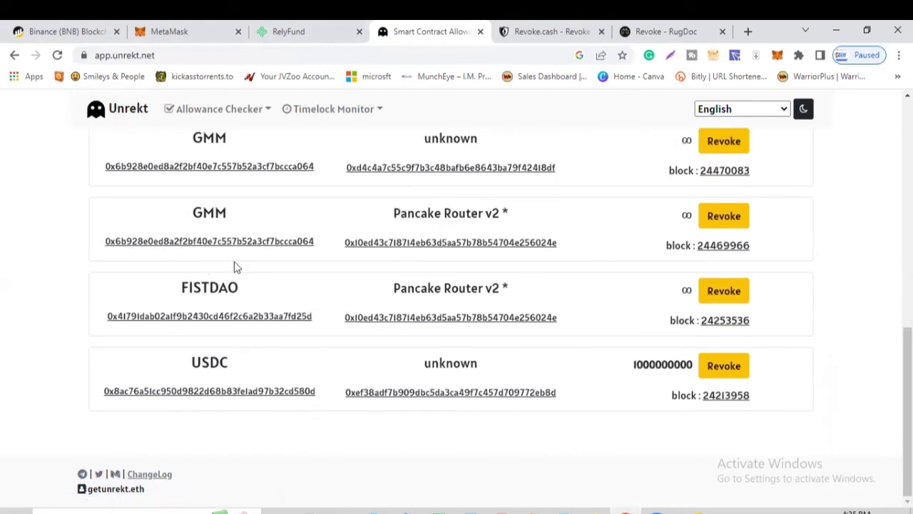